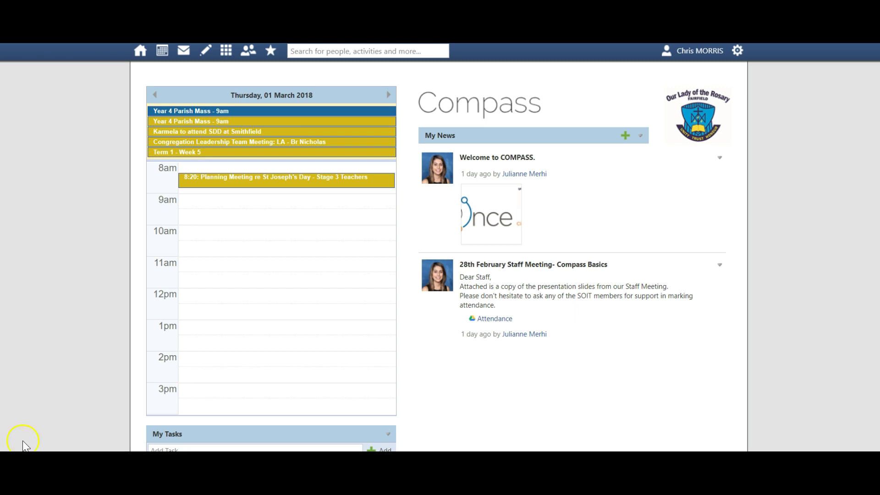
Step: Open the 2018 schedule template from the Schedule Builder of Subjects and Classes and maximise its window
left_click(206, 52)
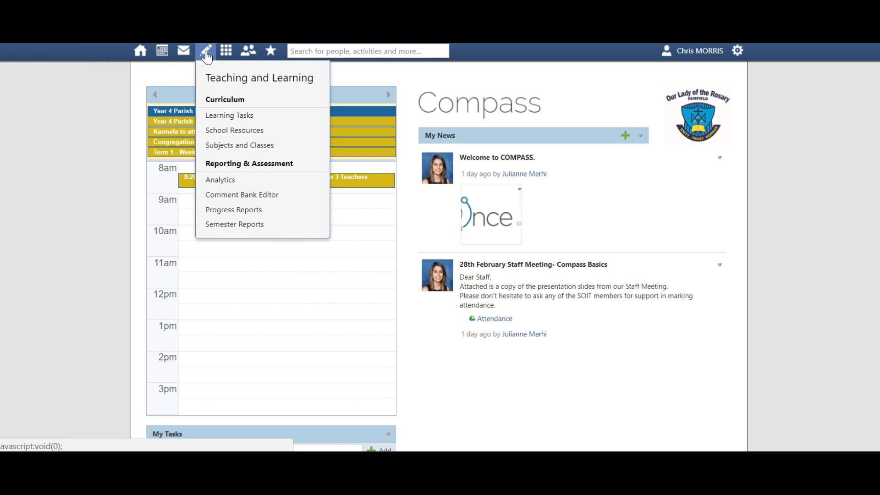
left_click(293, 148)
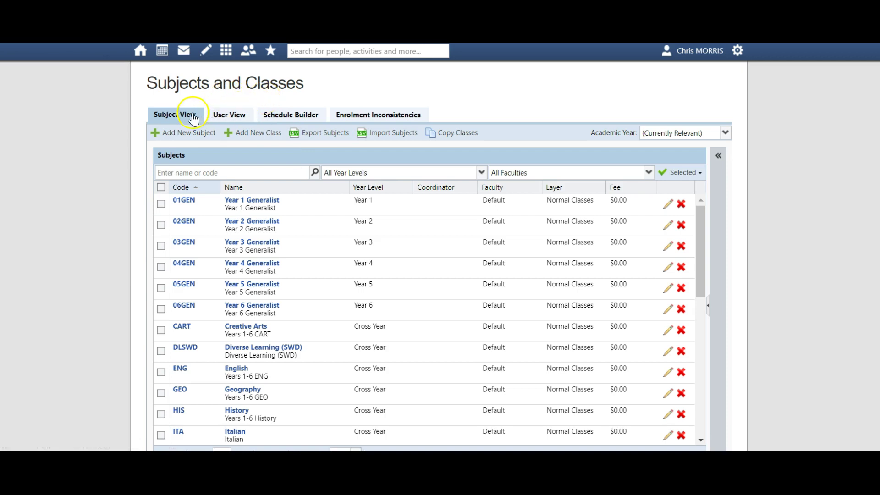
left_click(306, 117)
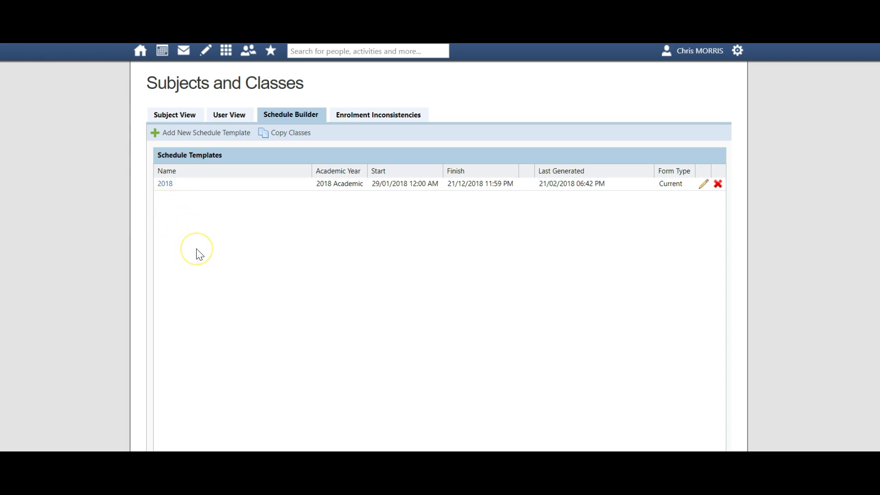
left_click(166, 183)
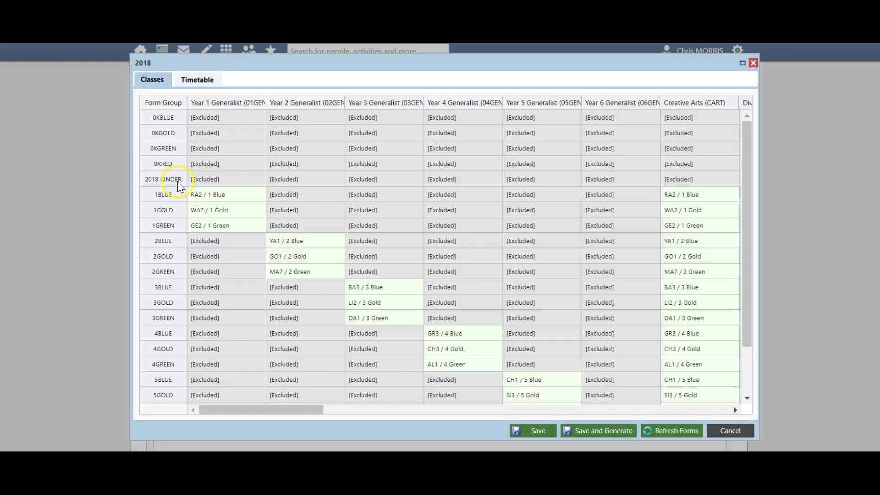
left_click(235, 179)
left_click(742, 63)
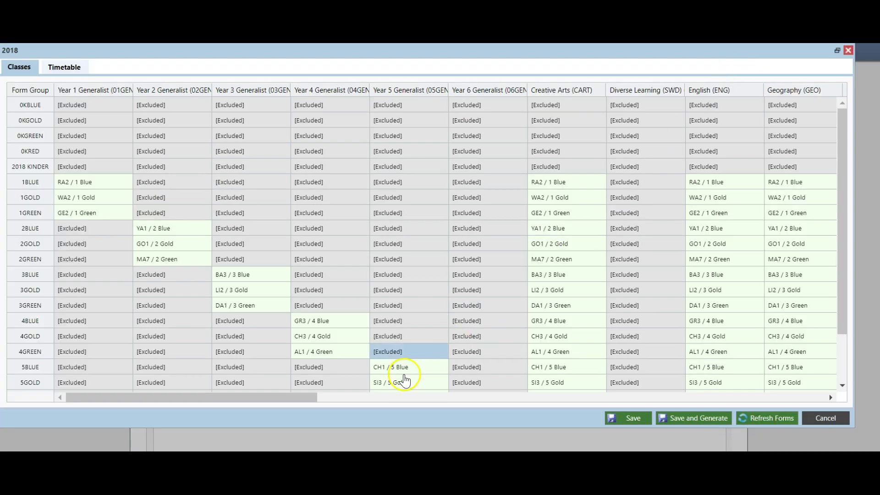
Step: View the teacher and room details of the Year 1 Generalist class for 1BLUE, then close them without changes
left_click_drag(218, 397, 194, 394)
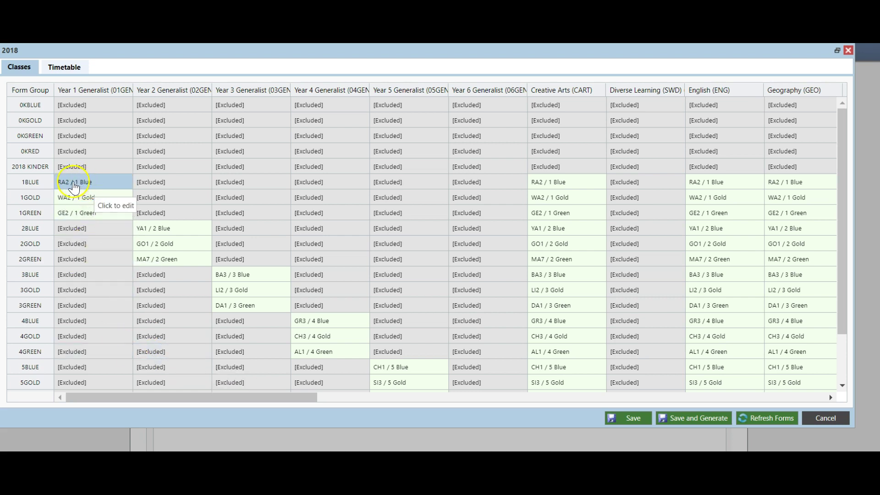
left_click(84, 183)
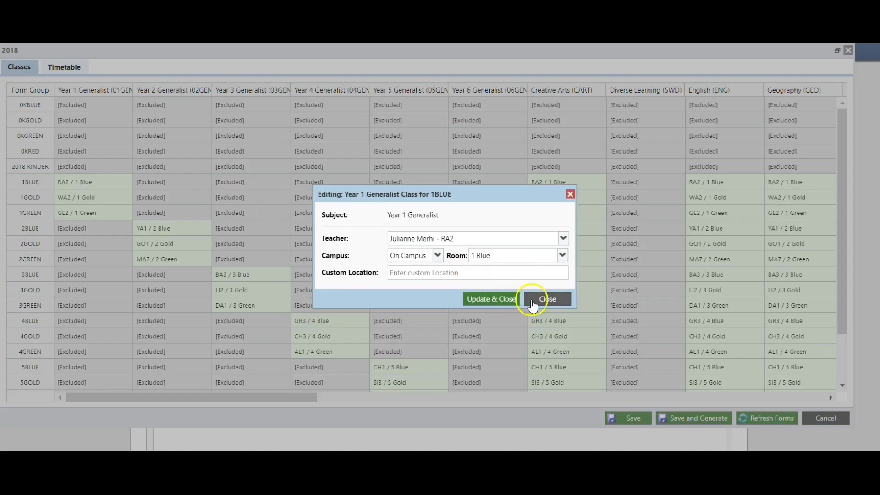
left_click(532, 302)
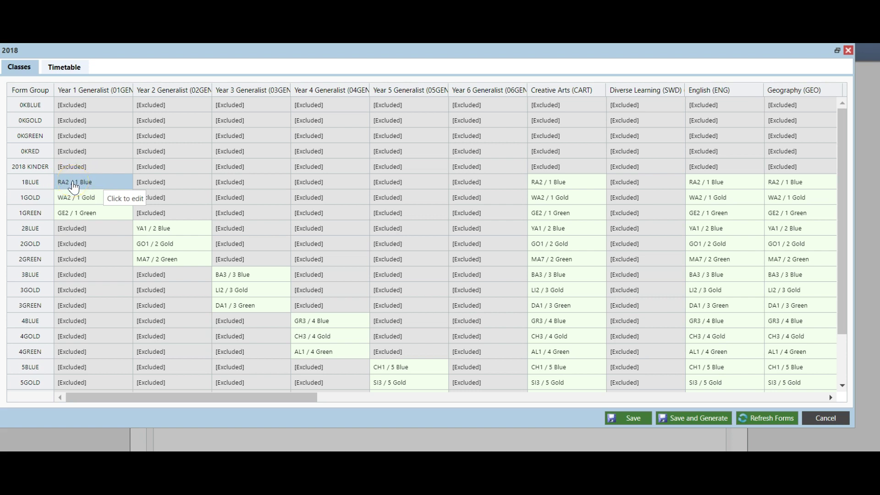
Step: Change the teacher of the Year 1 Generalist class for 1BLUE to the one coded GO1 and update the class
left_click(101, 189)
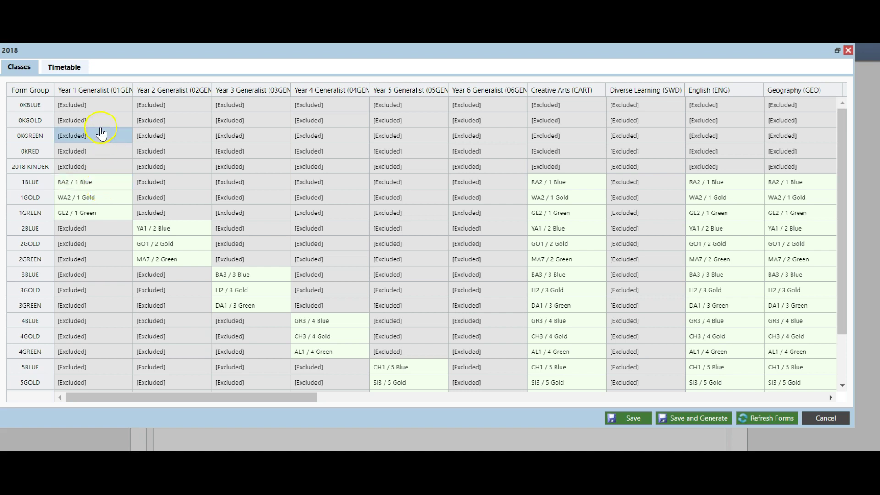
left_click(100, 188)
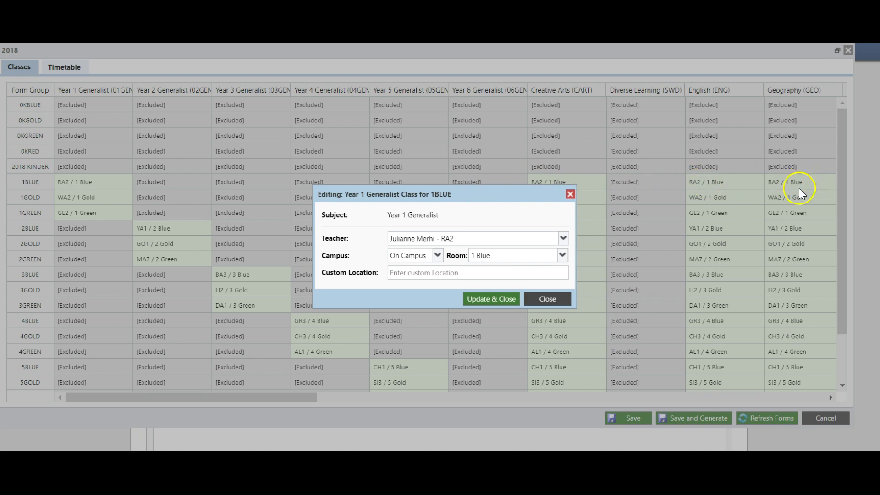
left_click(563, 238)
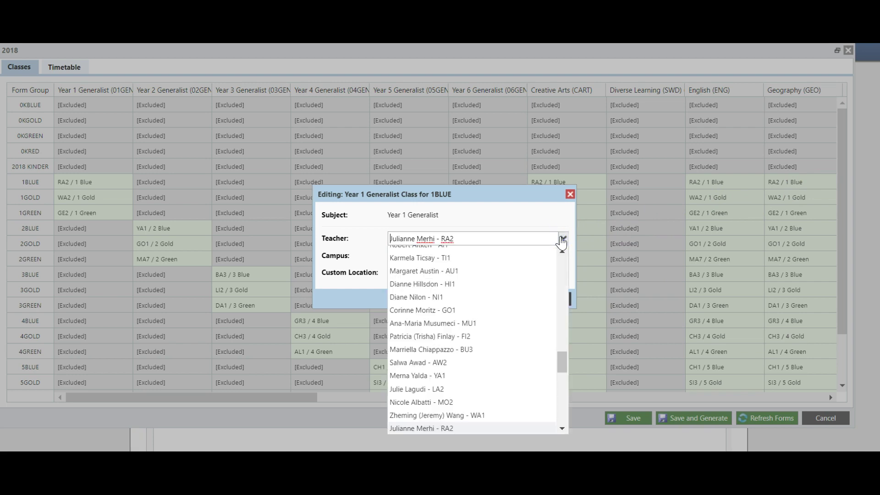
left_click(422, 312)
left_click_drag(391, 238, 484, 235)
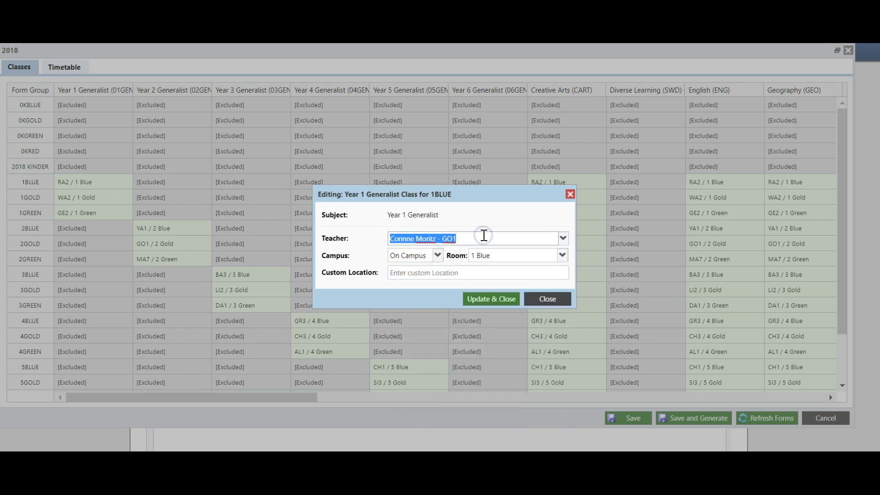
left_click(495, 303)
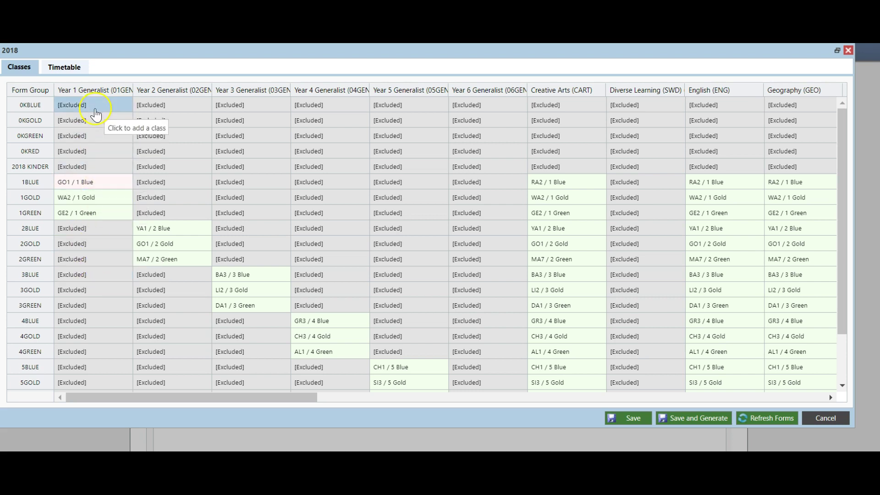
left_click(95, 183)
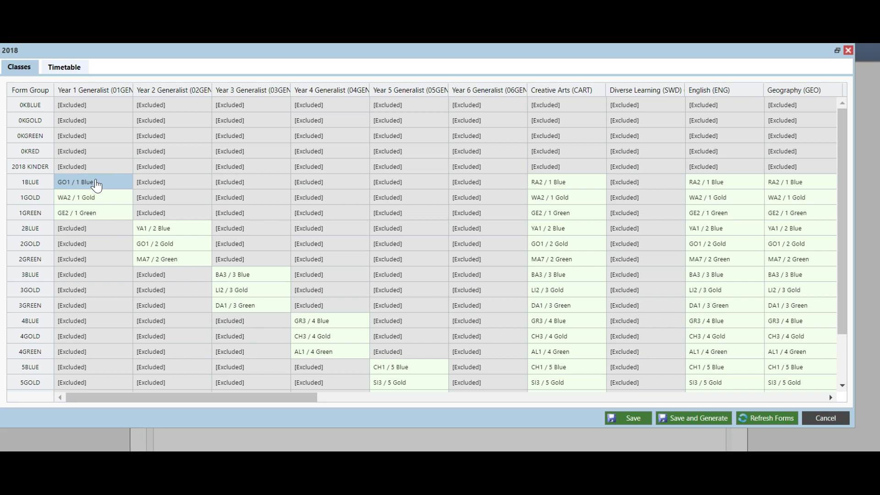
left_click(683, 421)
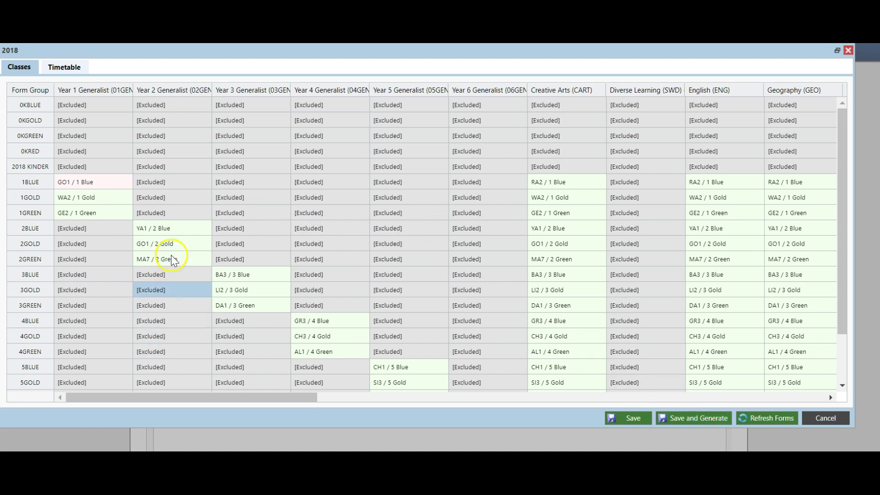
left_click(87, 186)
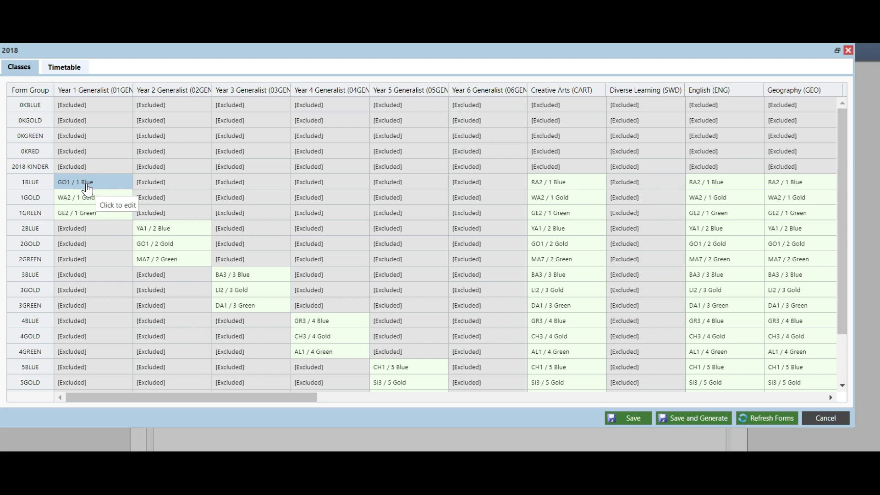
left_click(87, 186)
left_click(582, 185)
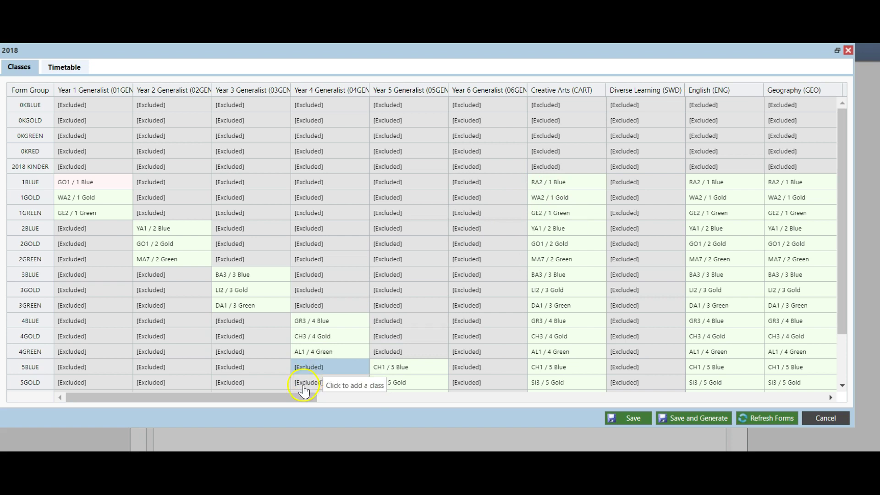
left_click_drag(303, 396, 250, 425)
Step: Fill all details of 1BLUE's Year 1 Generalist class rightward across the other subjects in its row
left_click(106, 184)
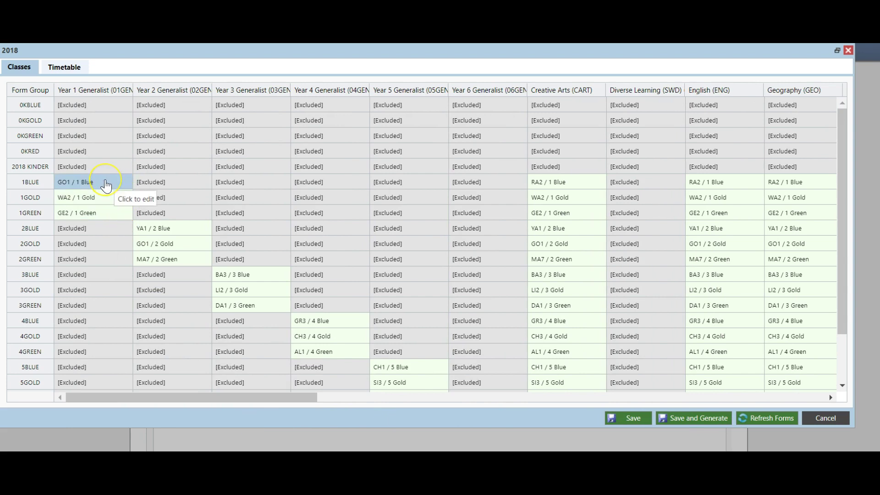
right_click(106, 183)
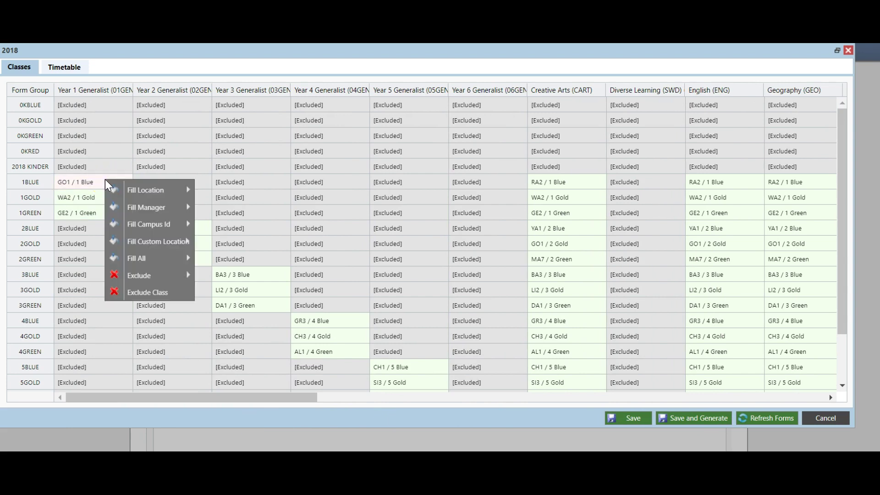
mouse_move(151, 260)
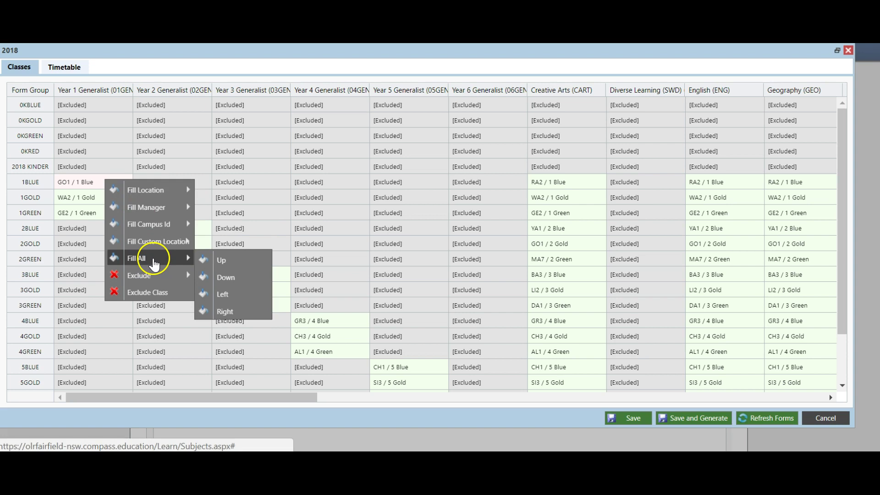
left_click(229, 311)
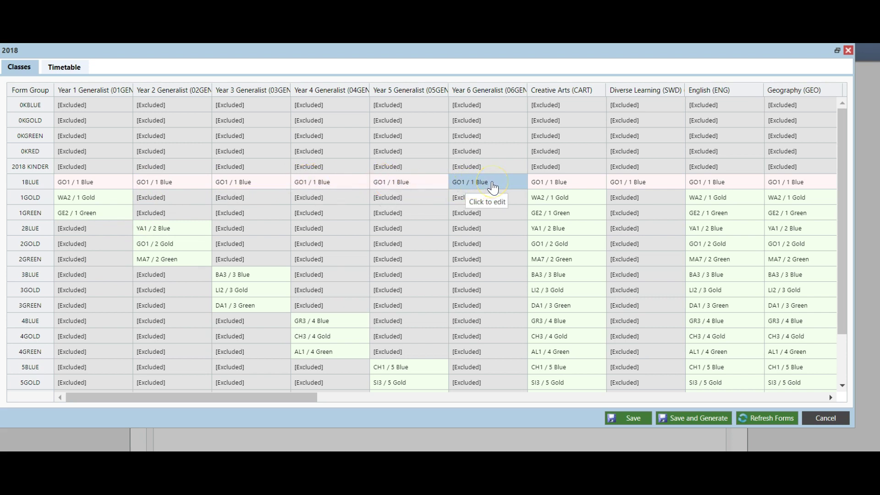
Step: Exclude the Year 2 Generalist classes upward from the 1GOLD row, accepting removal of their timetable information
left_click(457, 221)
left_click(164, 201)
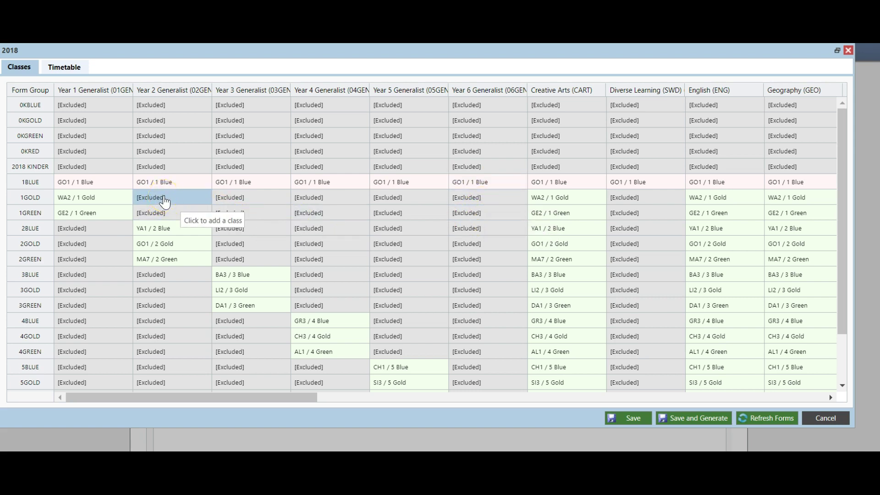
right_click(164, 198)
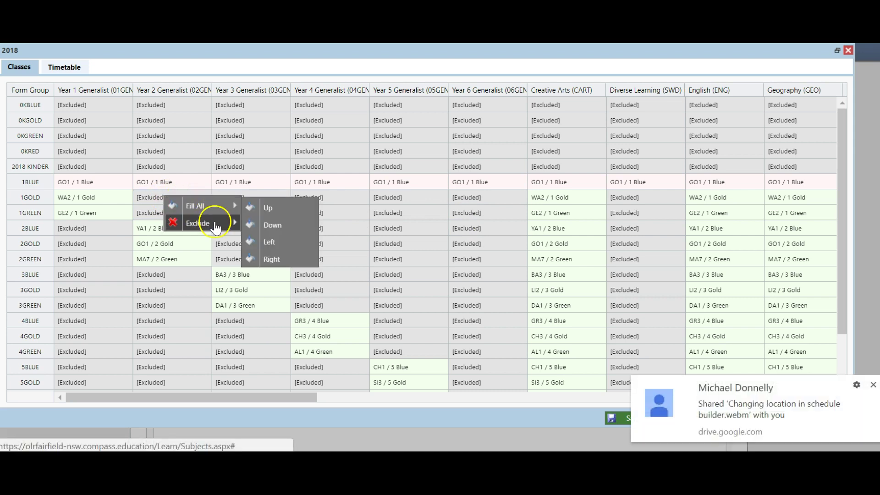
mouse_move(217, 228)
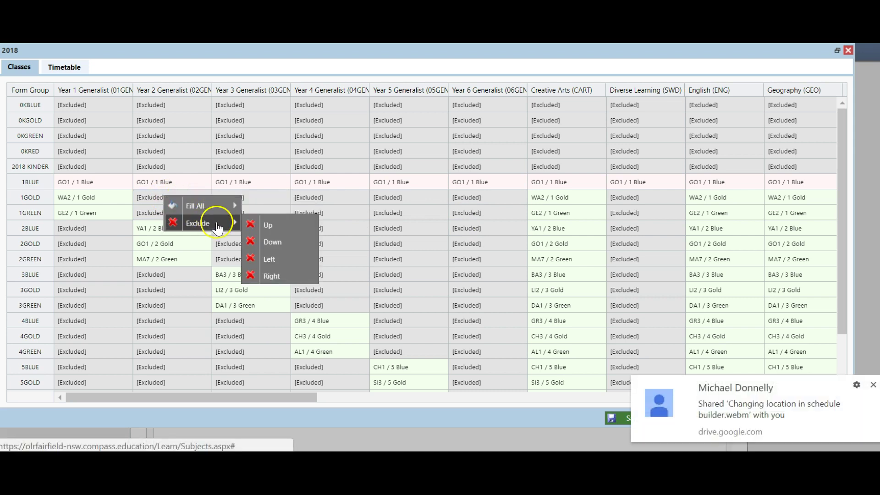
left_click(273, 225)
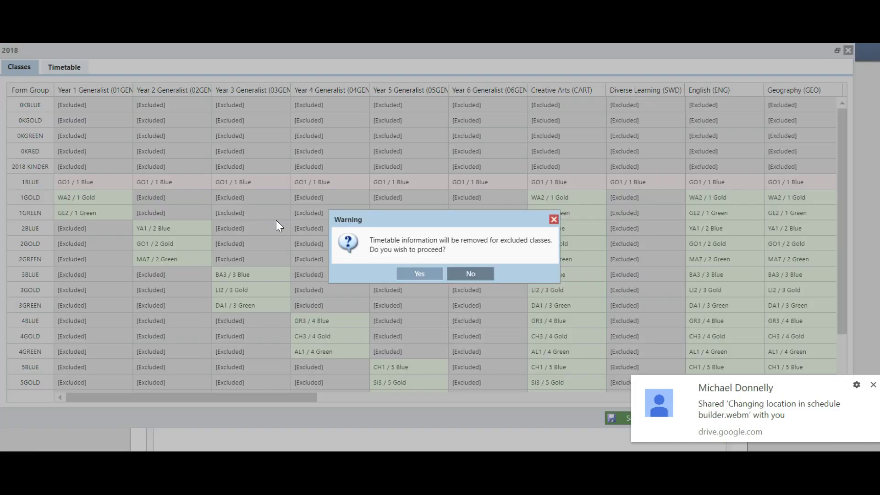
left_click(415, 276)
left_click(237, 203)
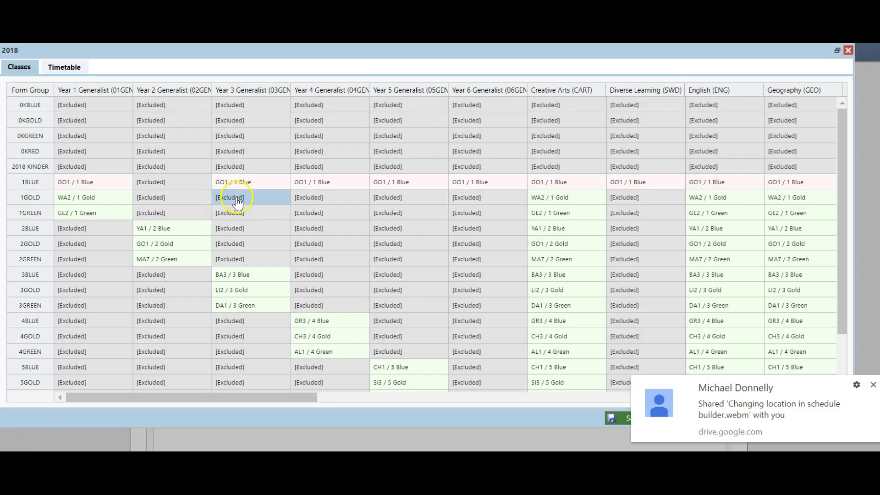
right_click(236, 198)
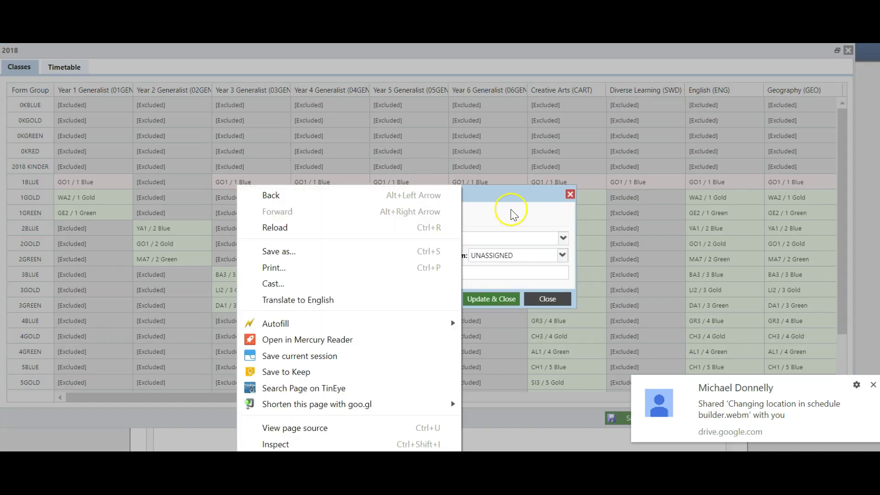
left_click(512, 214)
left_click(556, 298)
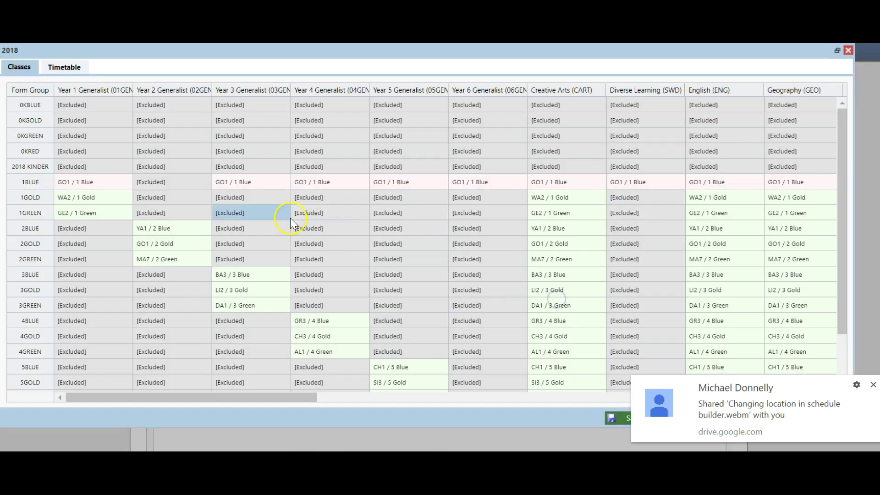
Step: Exclude the Year 3 Generalist classes upward from the 1GOLD row, accepting removal of their timetable information
right_click(254, 198)
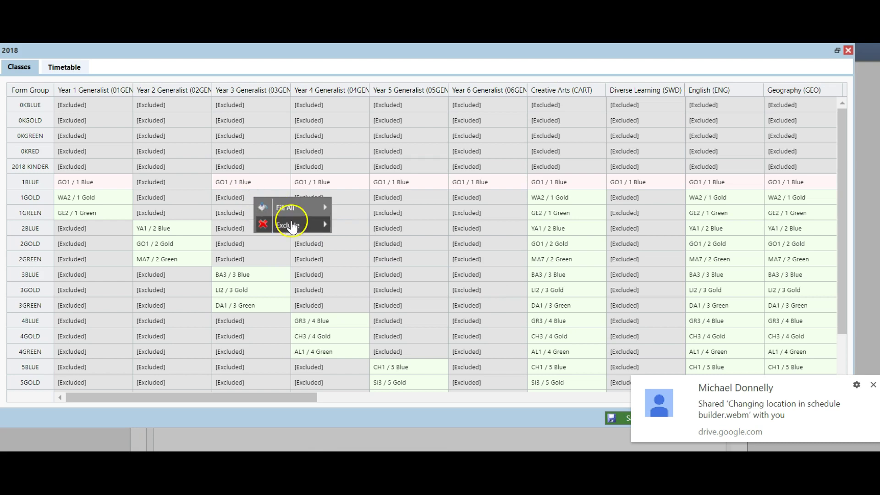
mouse_move(298, 225)
left_click(350, 226)
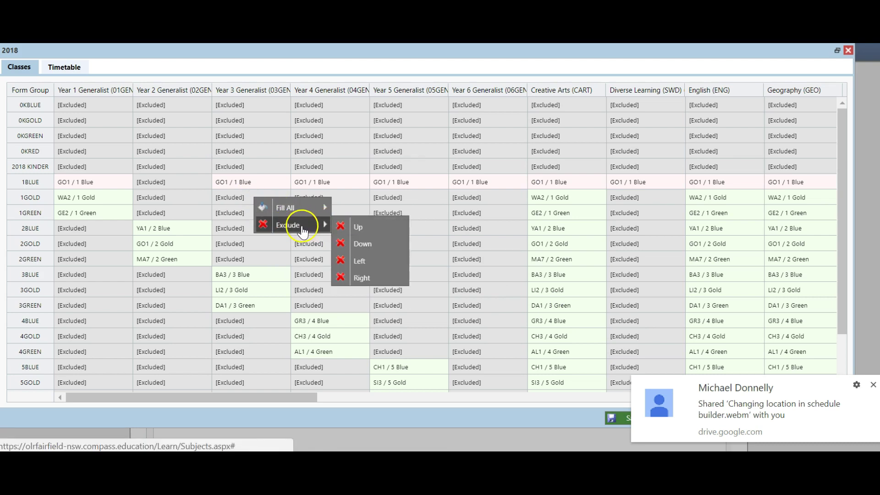
left_click(351, 225)
left_click(429, 274)
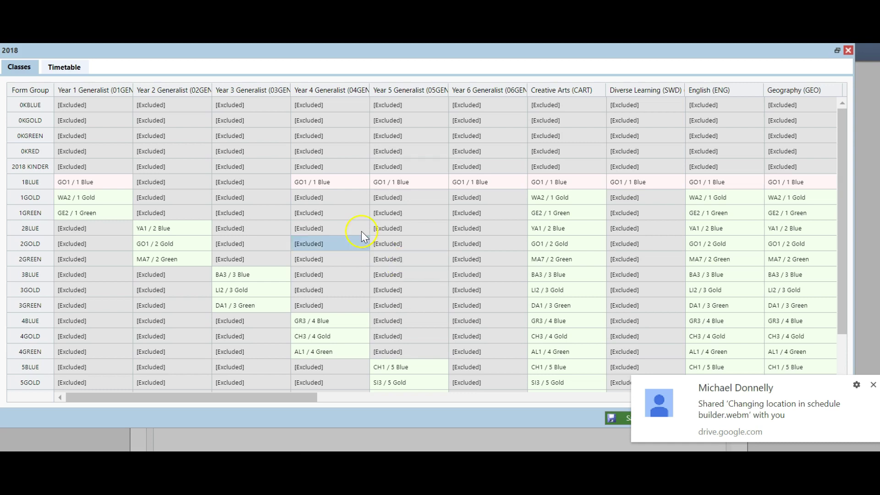
Step: Exclude the Year 4 Generalist classes upward from the 1GOLD row, accepting removal of their timetable information
left_click(344, 202)
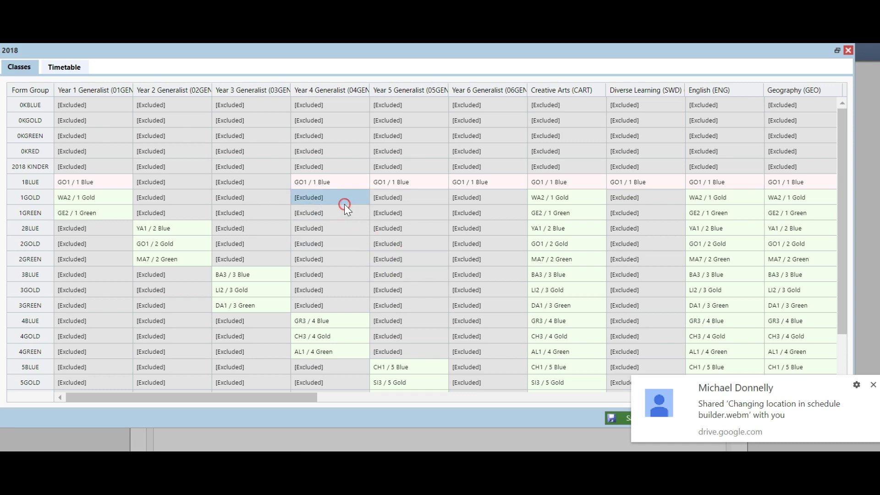
right_click(345, 205)
mouse_move(372, 221)
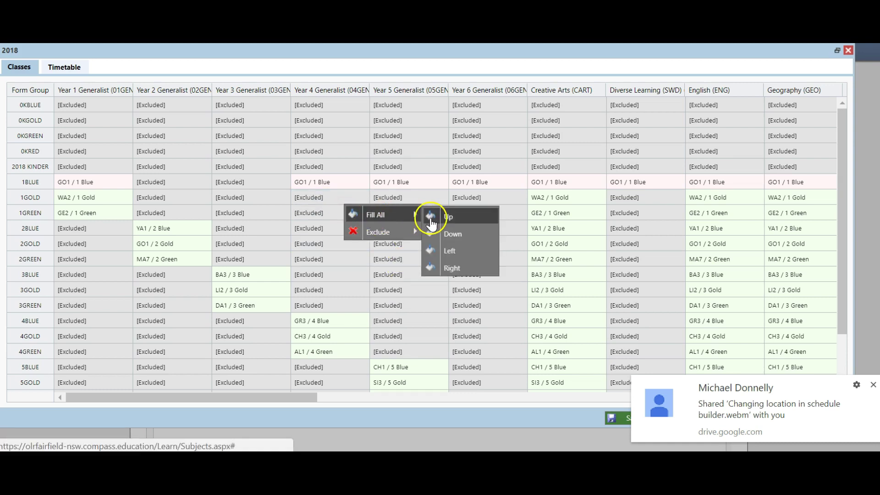
mouse_move(403, 231)
left_click(447, 241)
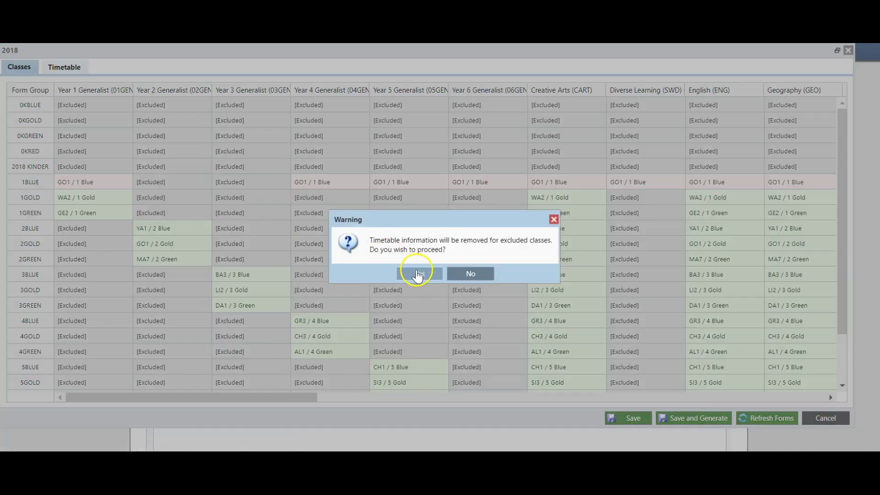
left_click(417, 274)
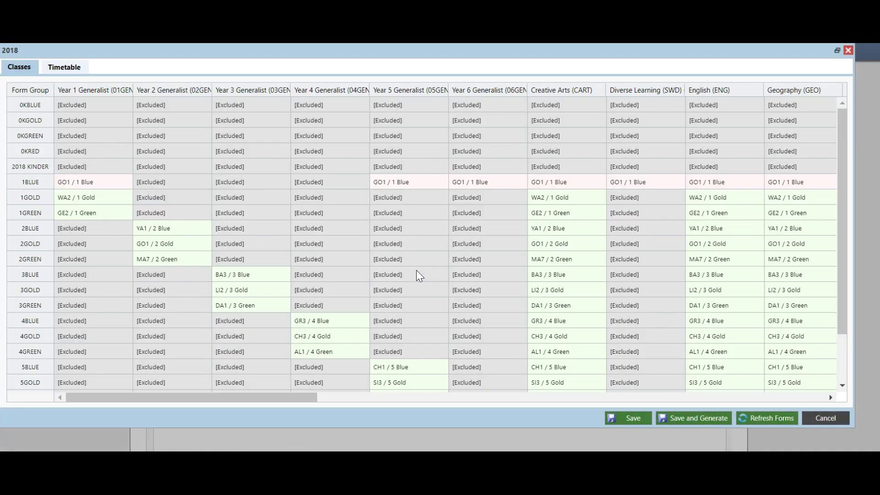
Step: Exclude the Year 5 Generalist classes upward from the 1GOLD row, accepting removal of their timetable information
right_click(406, 201)
mouse_move(433, 225)
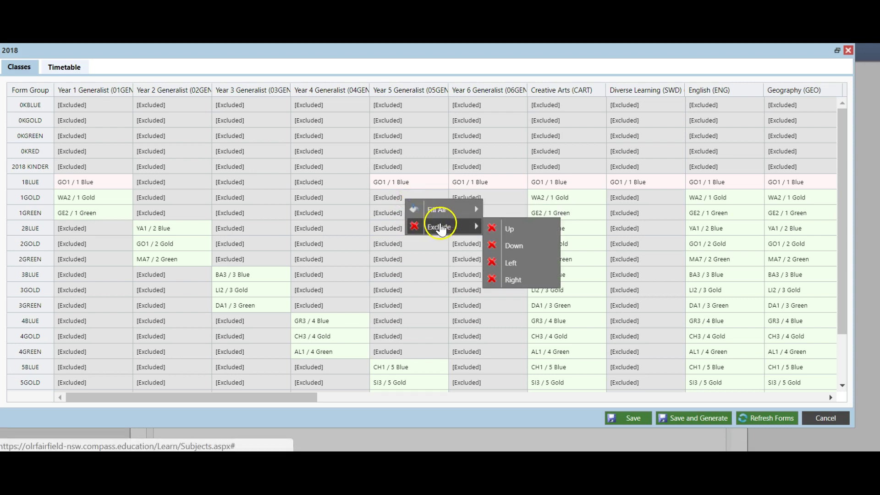
left_click(499, 231)
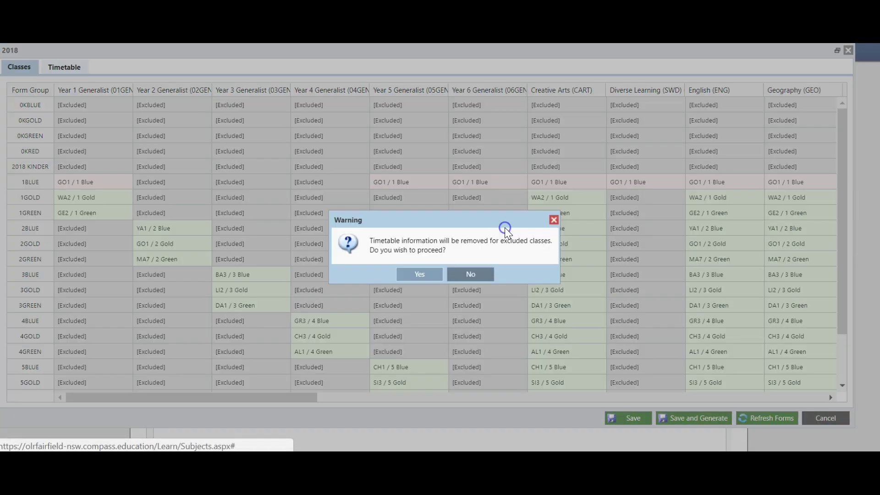
left_click(425, 277)
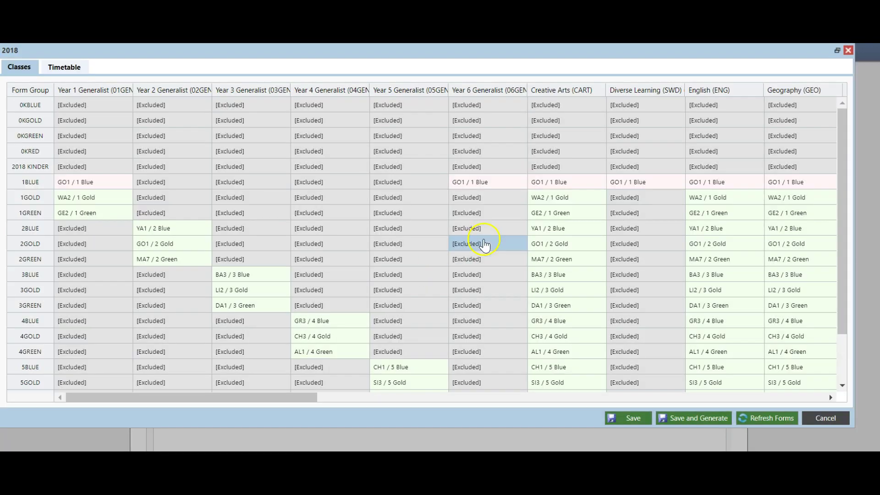
Step: Exclude 1BLUE's Year 6 Generalist class by filling the excluded 1GOLD cell upward through that column
right_click(487, 198)
left_click(508, 206)
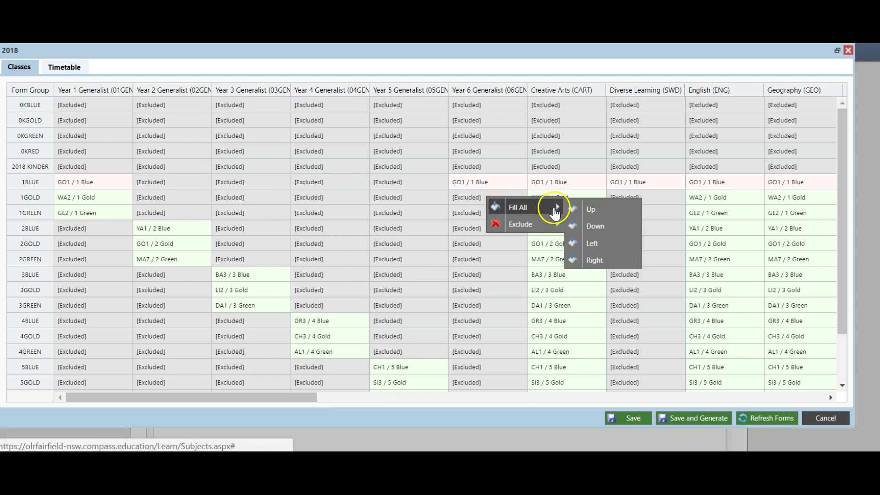
left_click(589, 209)
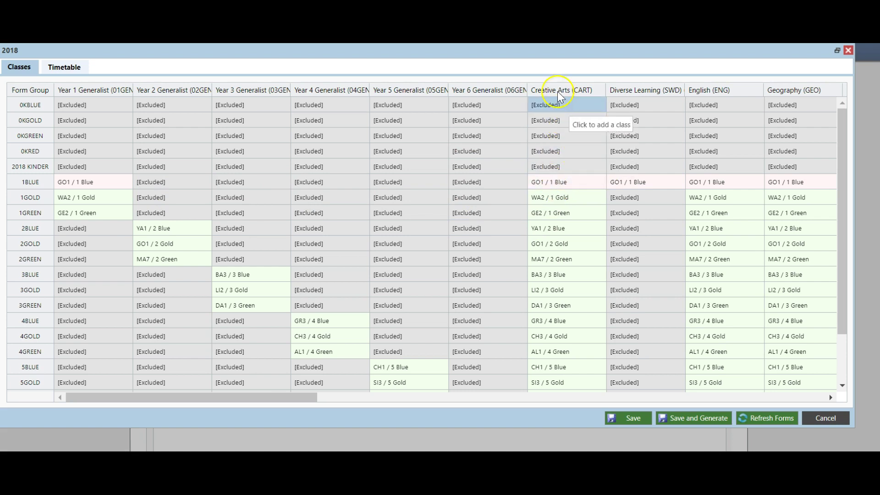
Step: Exclude the Diverse Learning (SWD) classes upward from the 1GOLD row, accepting removal of their timetable information
left_click_drag(310, 401, 425, 406)
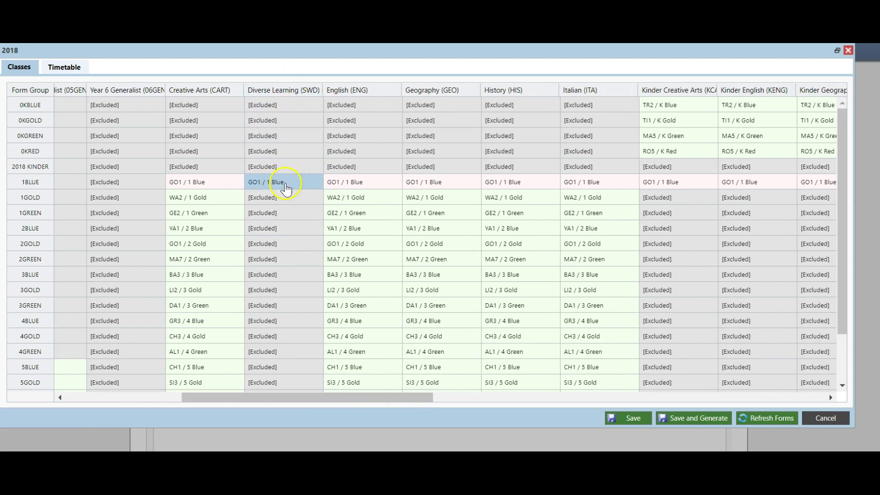
right_click(281, 201)
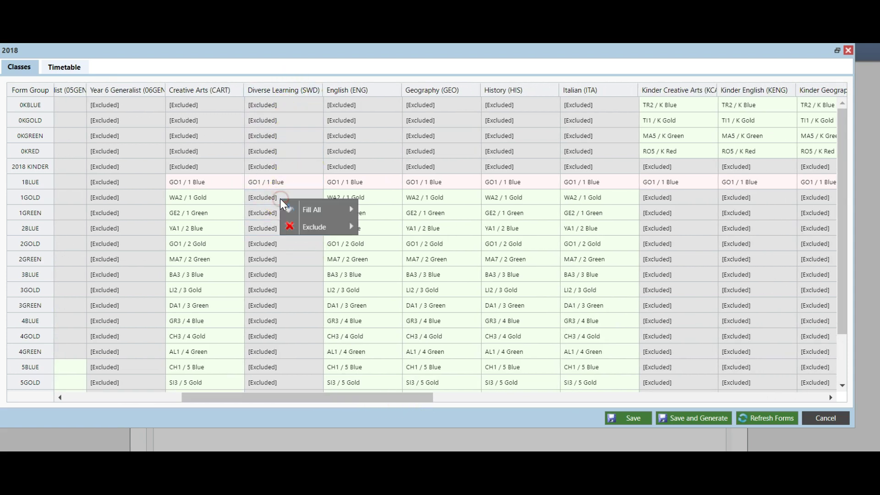
left_click(315, 227)
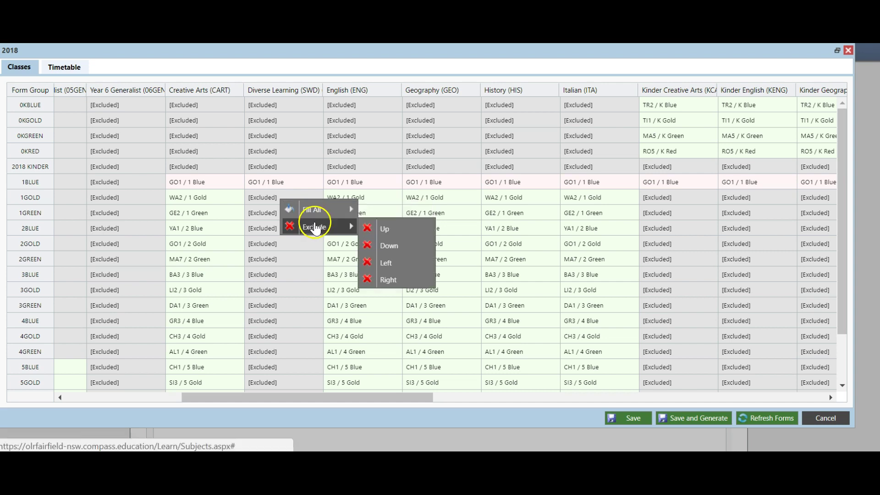
left_click(383, 228)
left_click(420, 274)
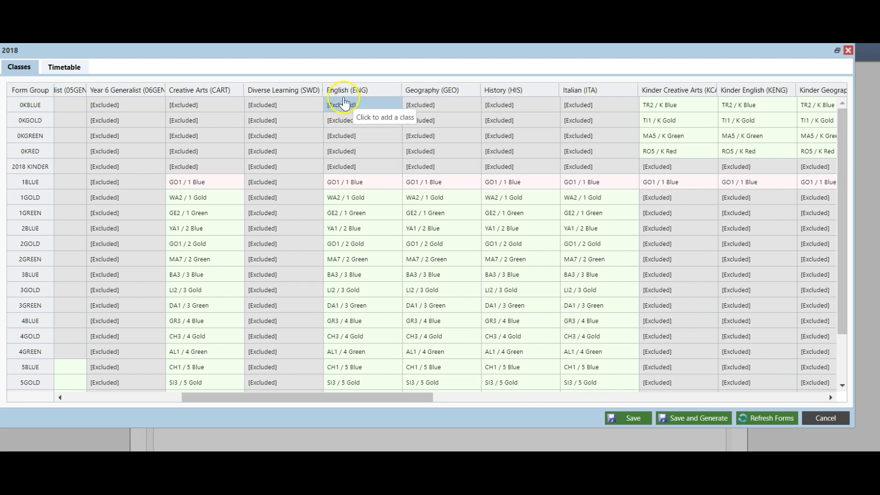
left_click(344, 184)
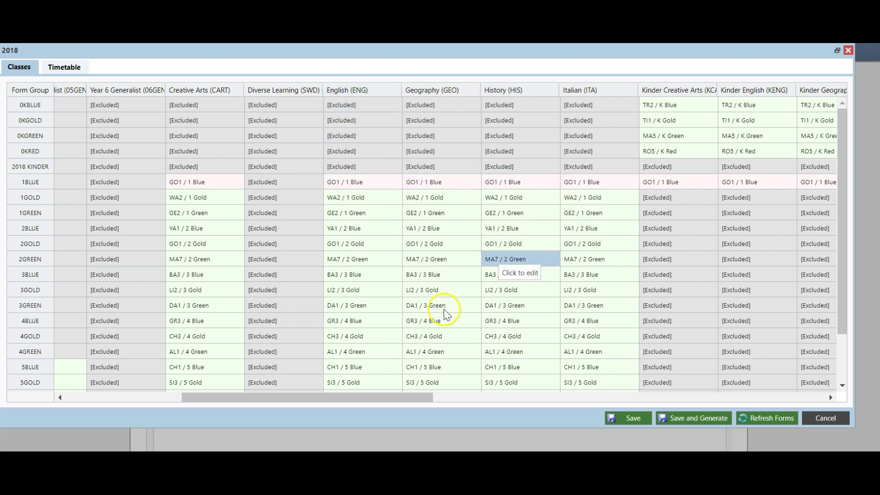
Step: Exclude the Kinder Creative Arts classes downward from the 2018 KINDER row, accepting removal of their timetable information
left_click_drag(398, 400, 571, 404)
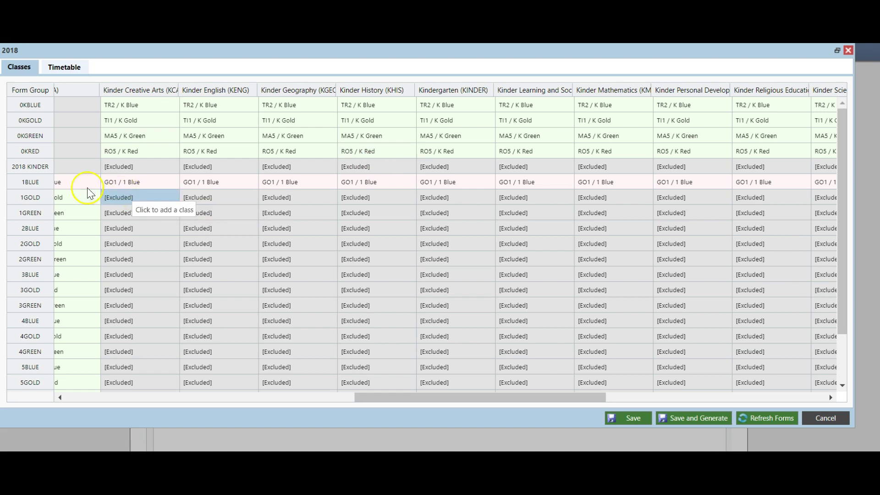
left_click(124, 185)
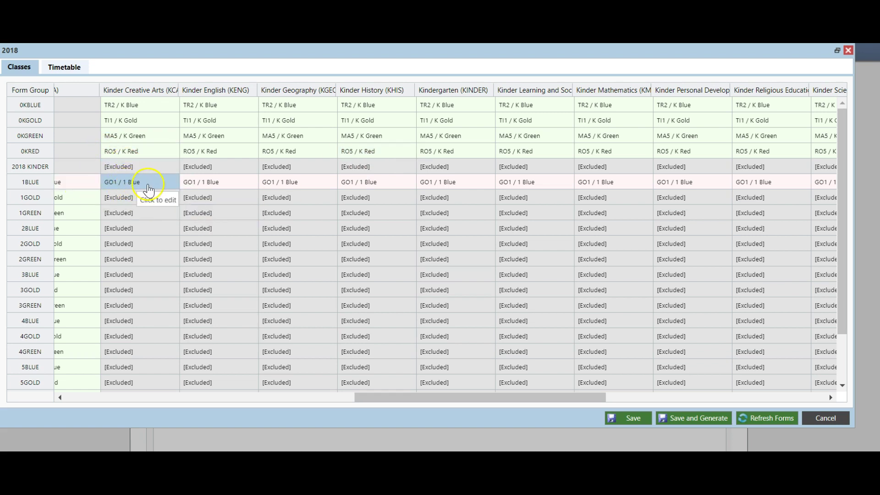
left_click(150, 170)
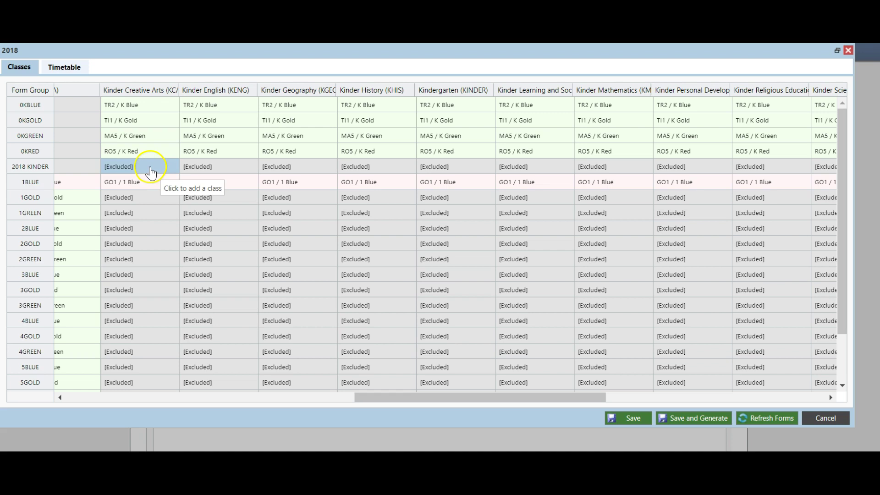
right_click(151, 170)
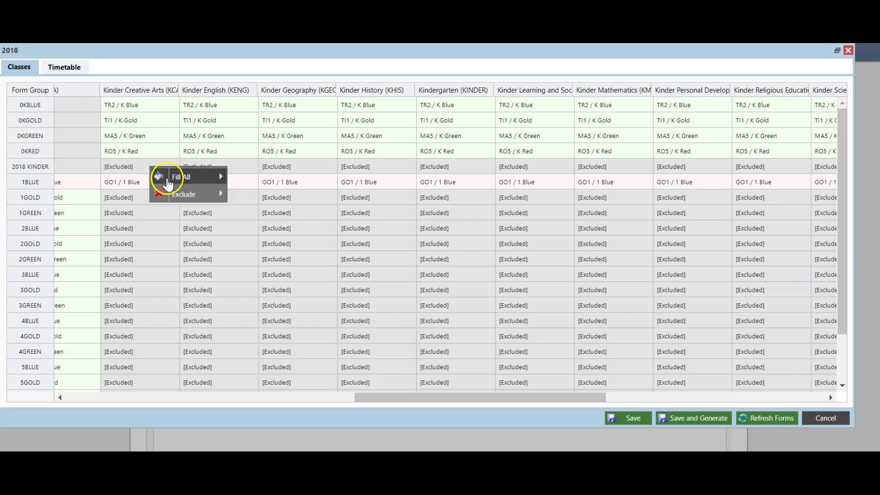
mouse_move(211, 194)
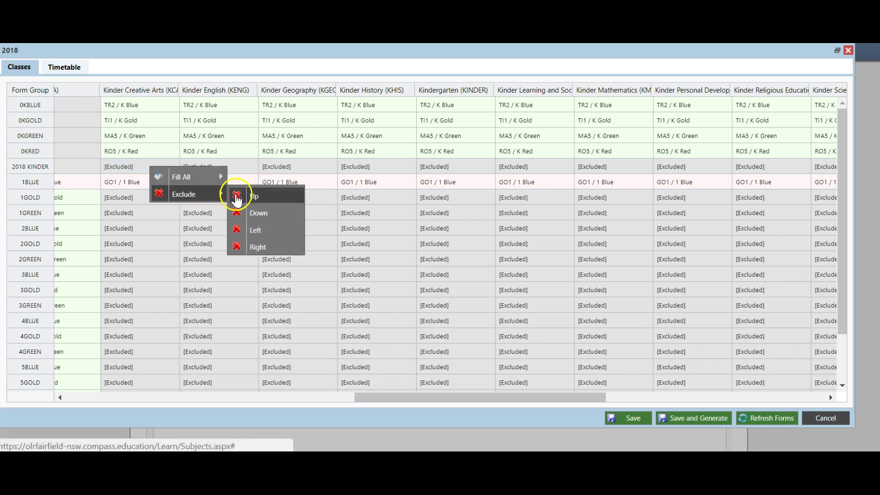
left_click(259, 213)
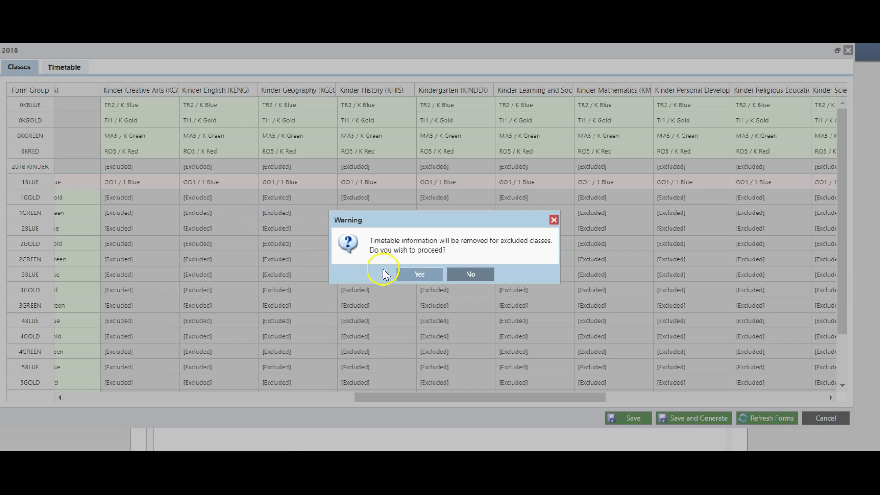
left_click(421, 274)
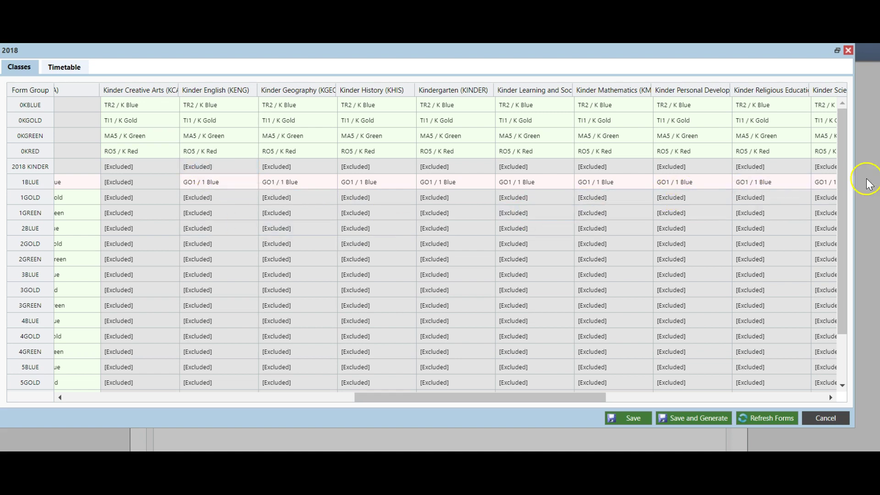
Step: Review the 1BLUE row across the Kinder subjects, Library and the remaining subjects through Science and Technology, checking which classes are assigned or excluded
left_click_drag(840, 185, 840, 245)
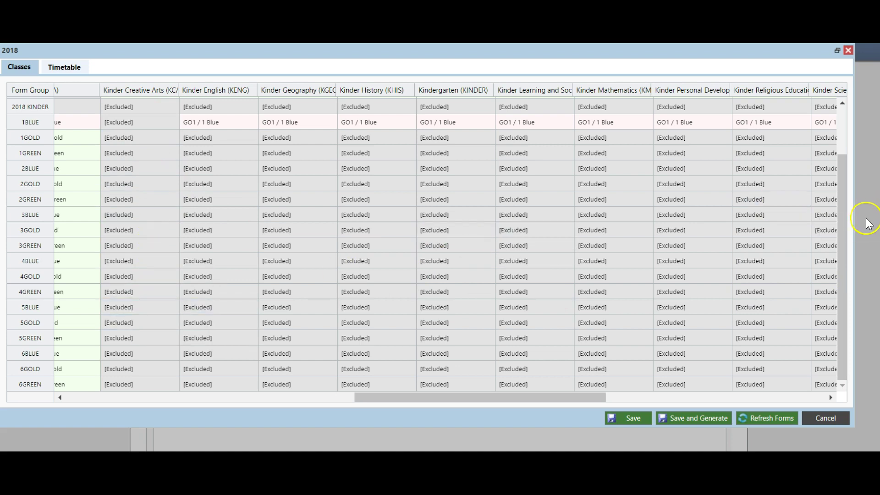
left_click_drag(843, 224, 848, 132)
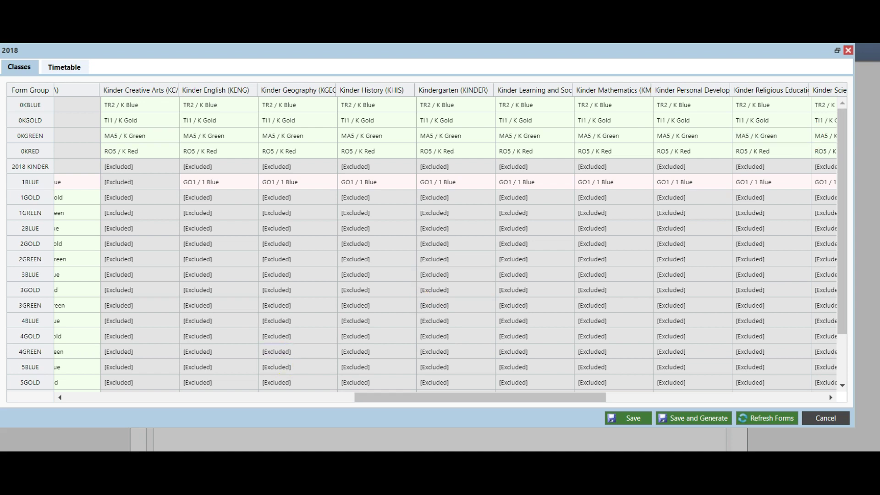
scroll(98, 196, "right", 5)
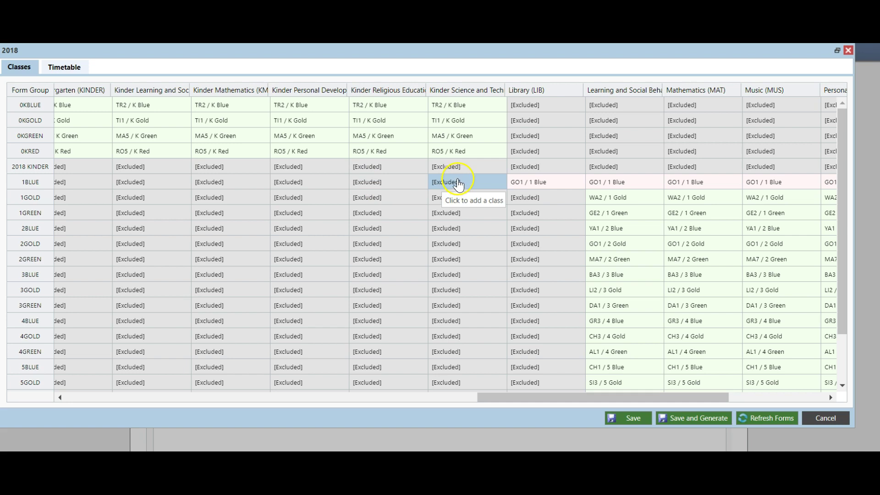
left_click_drag(577, 398, 668, 398)
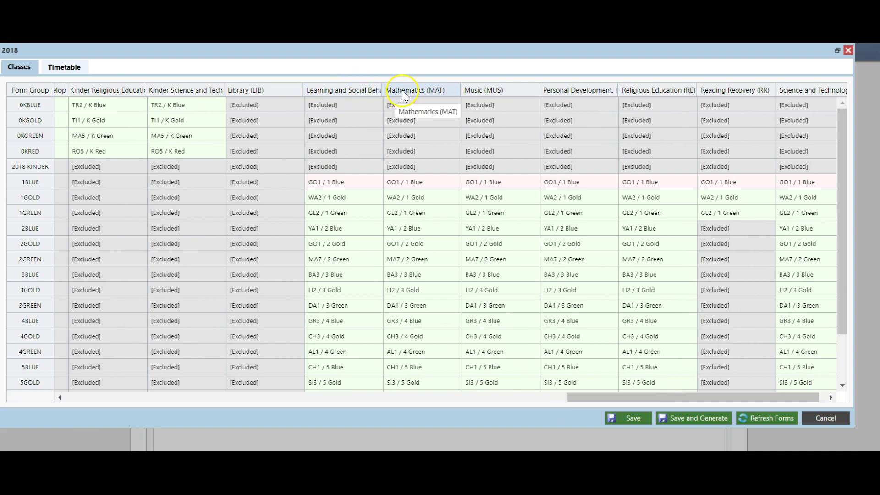
left_click(422, 188)
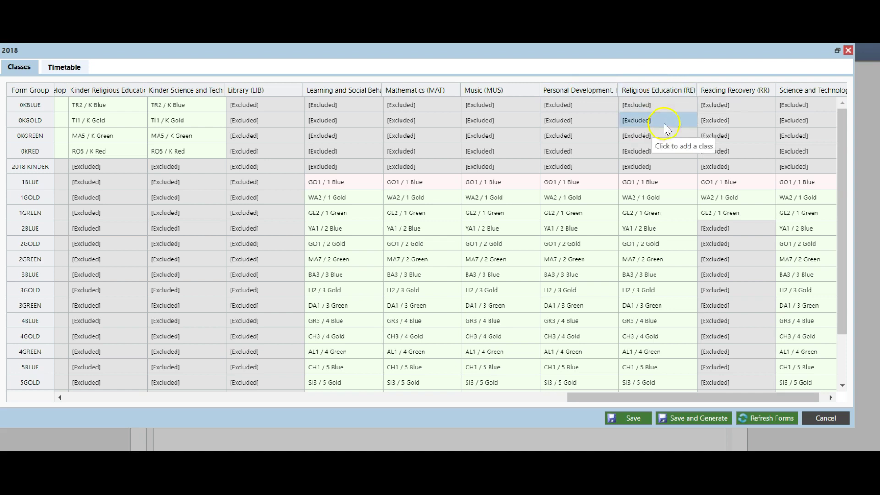
left_click(362, 398)
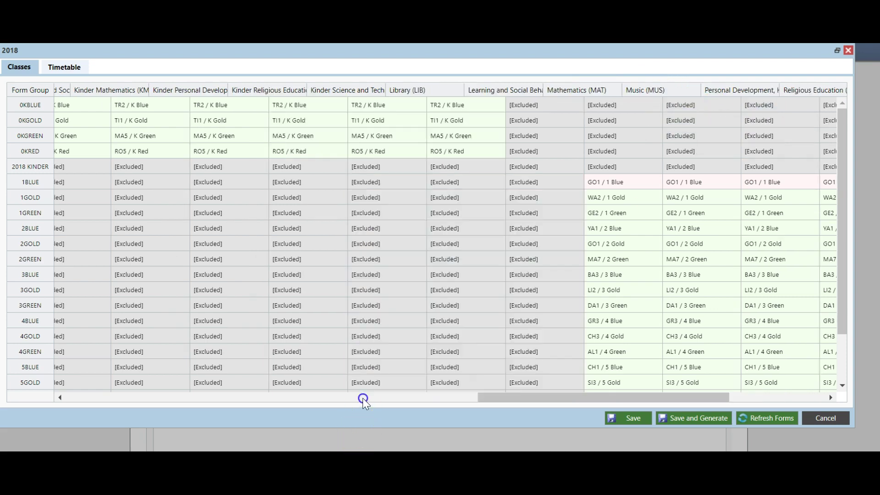
left_click_drag(407, 395, 703, 395)
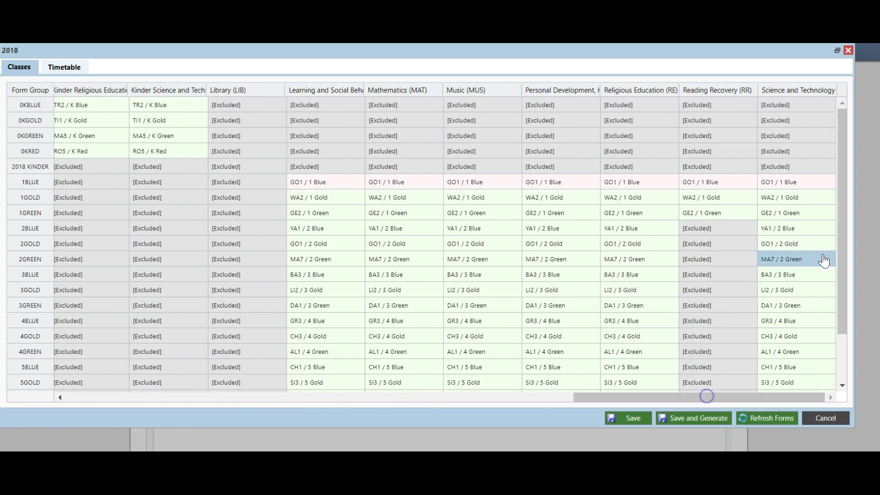
left_click(813, 183)
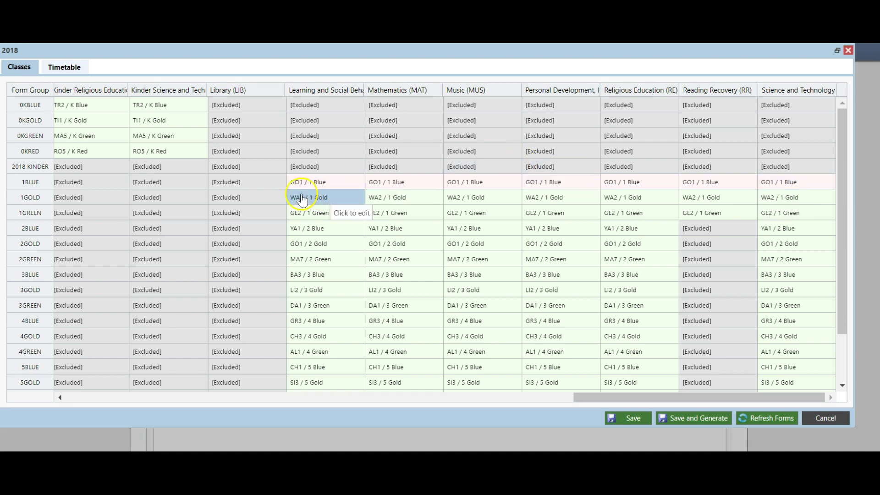
left_click_drag(583, 398, 70, 400)
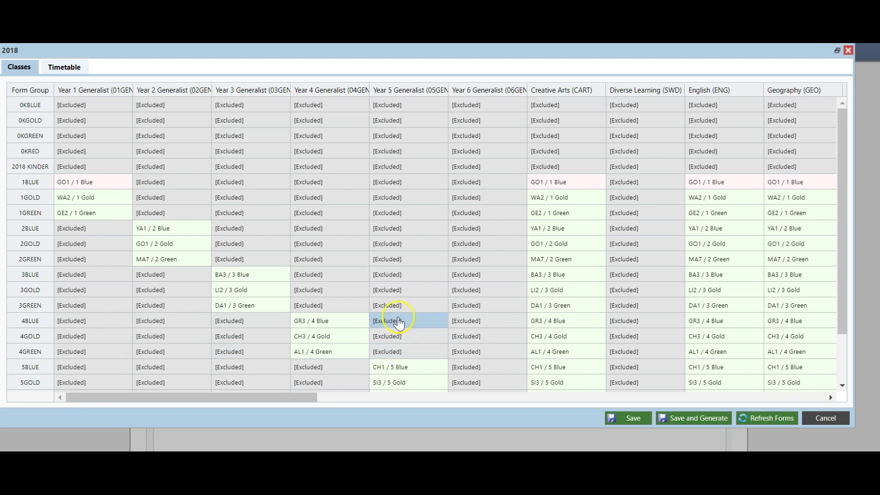